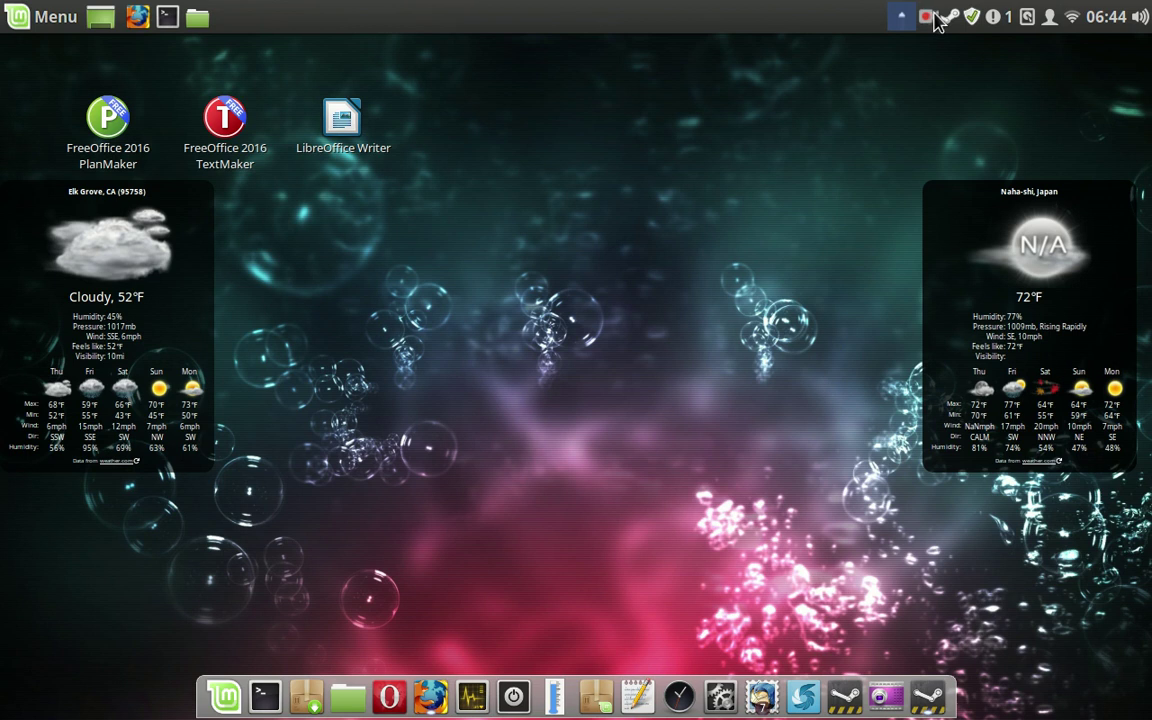
Launch Update Manager from the shield icon in the system tray
{"action": "left_click", "coordinate": [929, 17]}
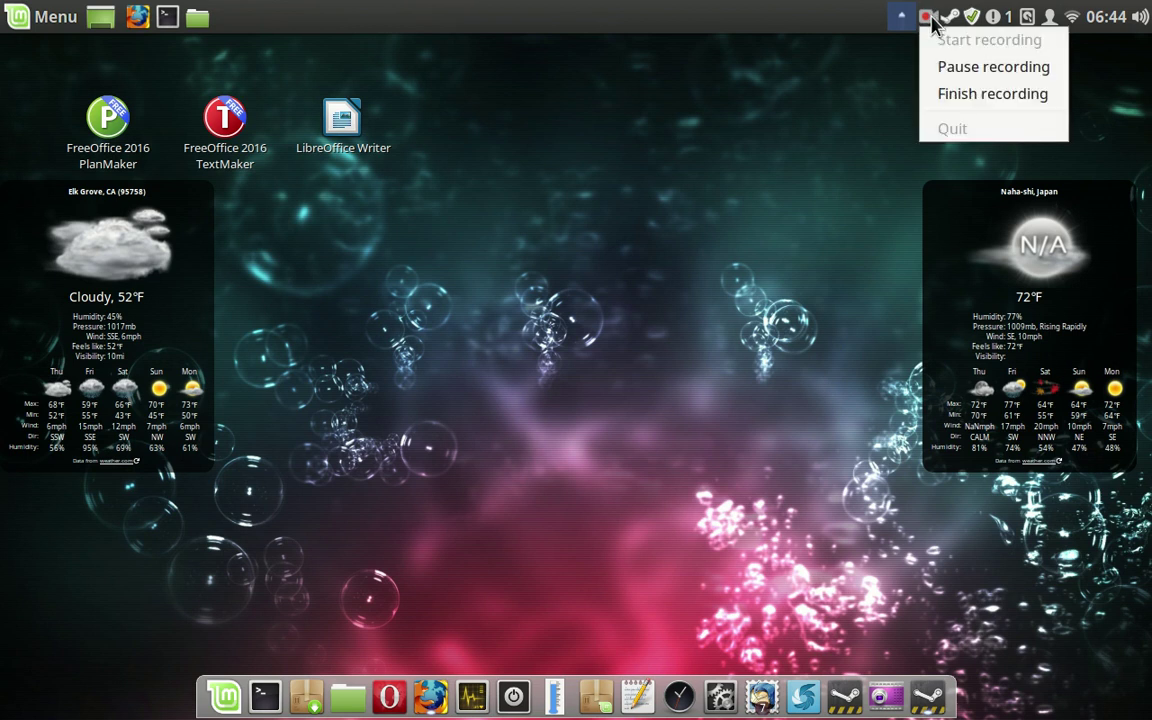
{"action": "left_click", "coordinate": [952, 93]}
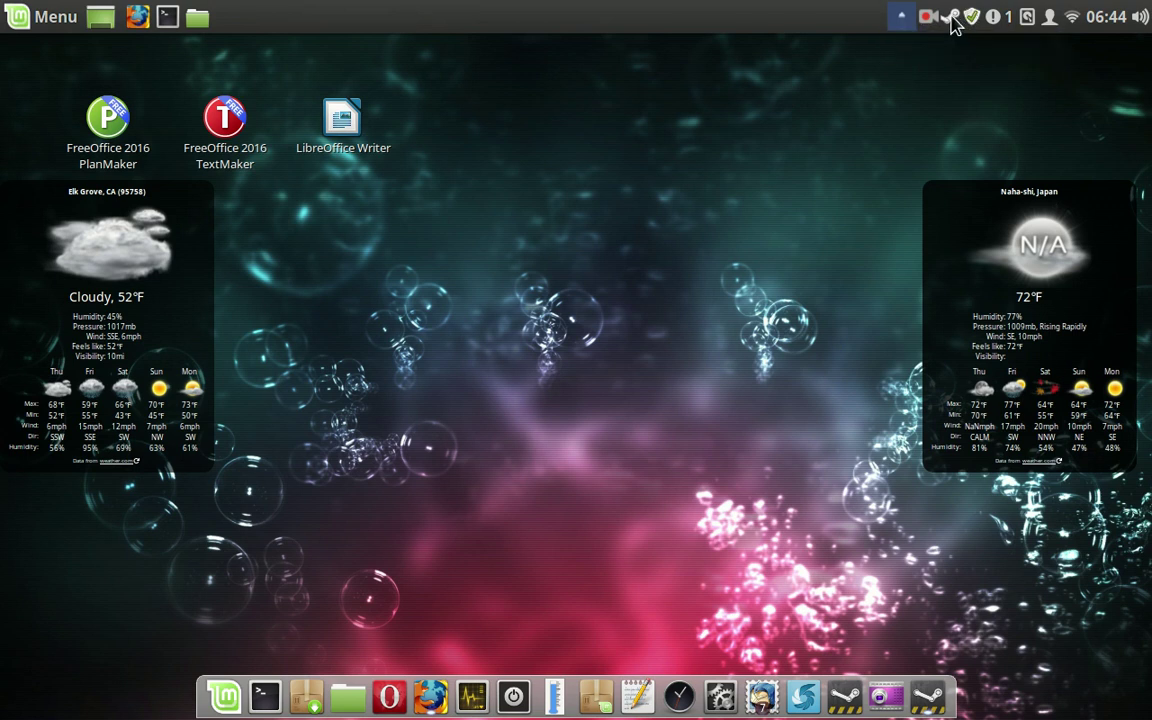
{"action": "left_click", "coordinate": [971, 20]}
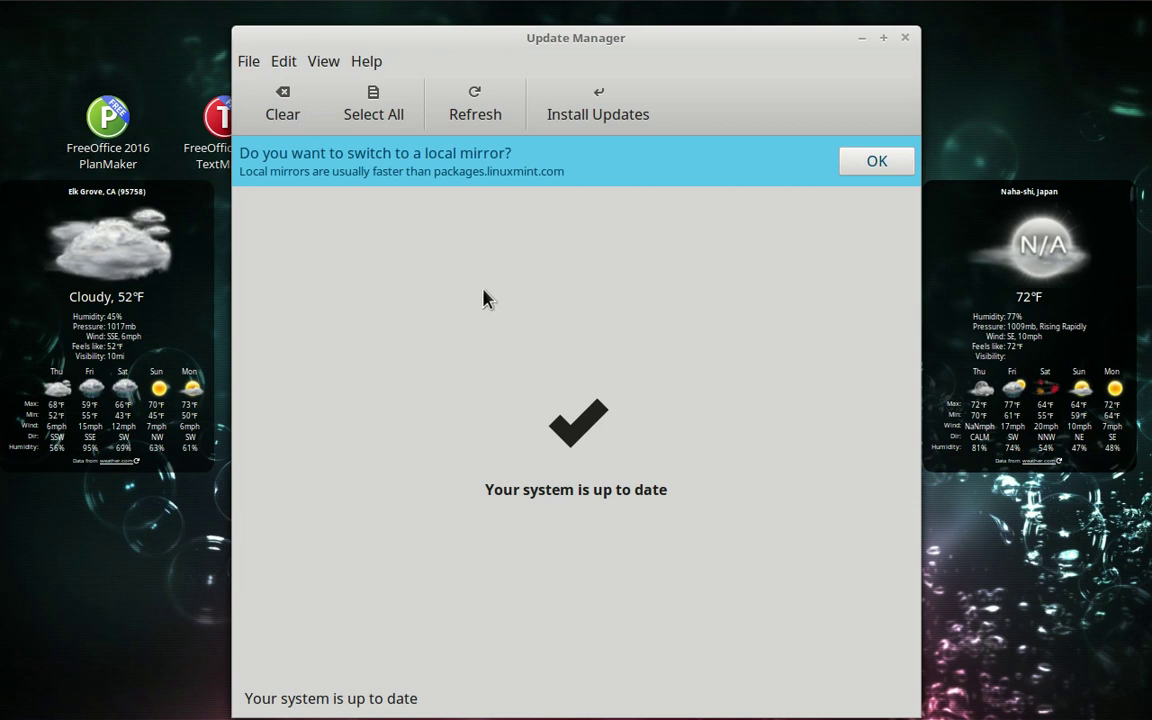
Refresh the package information to recheck for updates, then search the menus for kernel options
{"action": "mouse_move", "coordinate": [681, 7]}
{"action": "left_click", "coordinate": [468, 105]}
{"action": "left_click", "coordinate": [283, 63]}
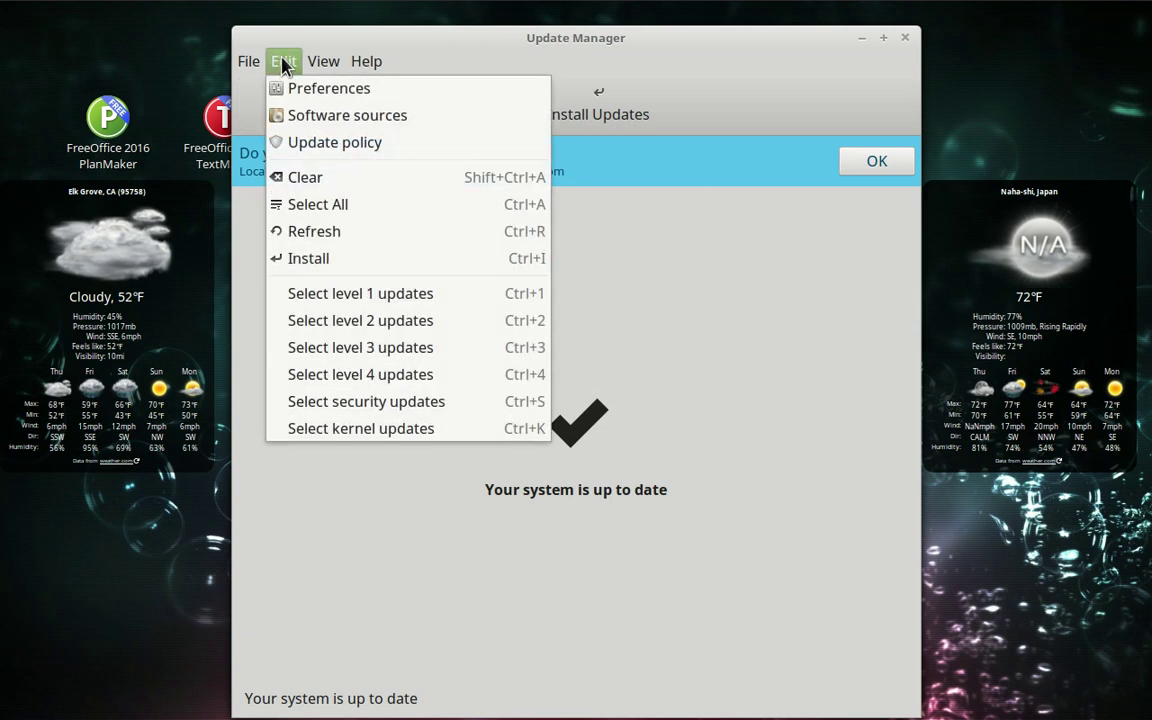
{"action": "mouse_move", "coordinate": [307, 72]}
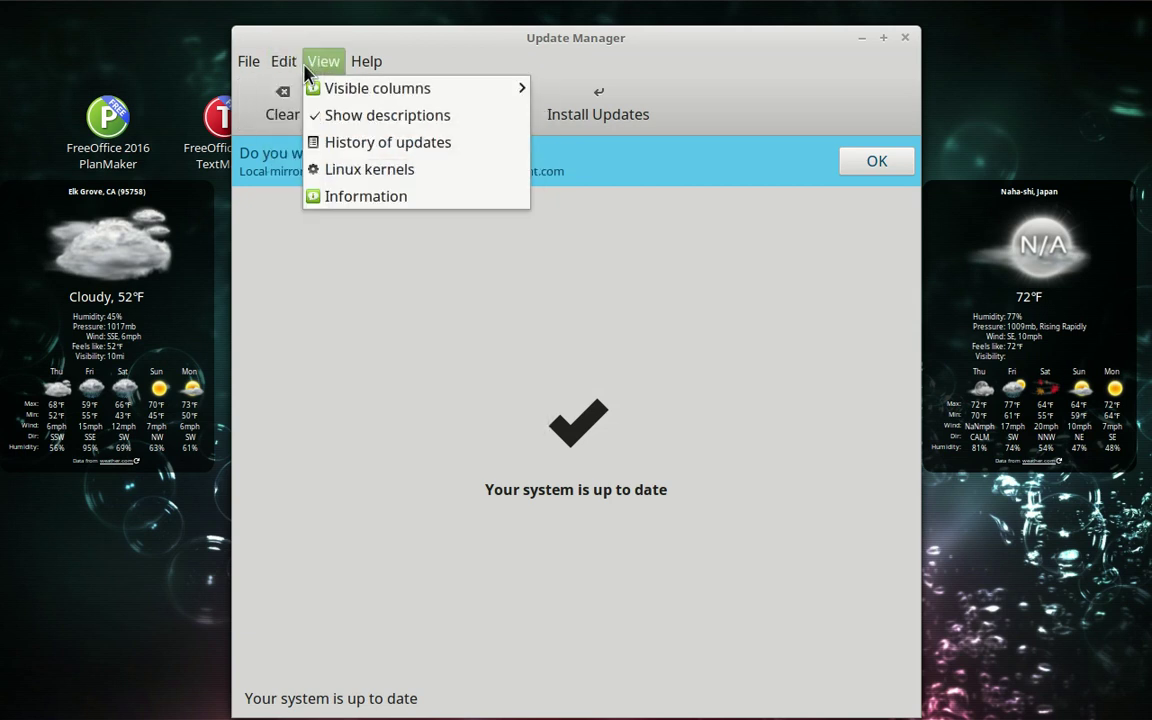
Open View > Linux kernels and browse to the 4.10 series, showing 4.10.0-42 and 4.10.0-40 installed
{"action": "left_click", "coordinate": [363, 172]}
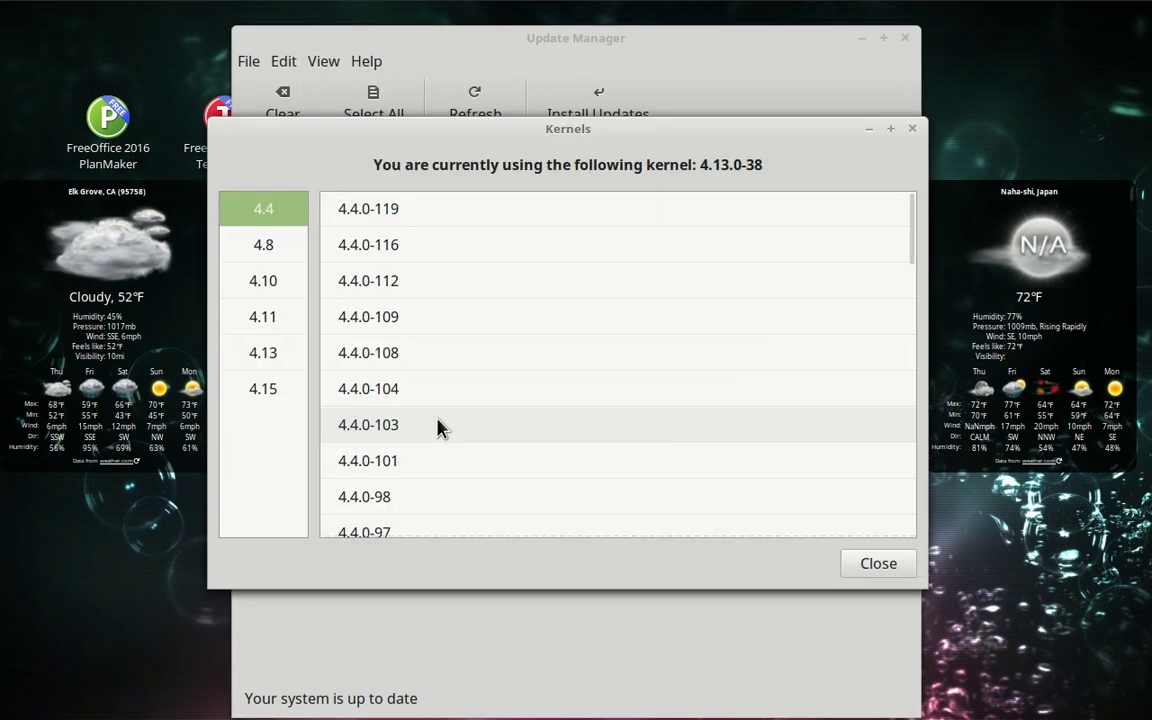
{"action": "scroll", "coordinate": [434, 425], "scroll_direction": "down", "scroll_amount": 10}
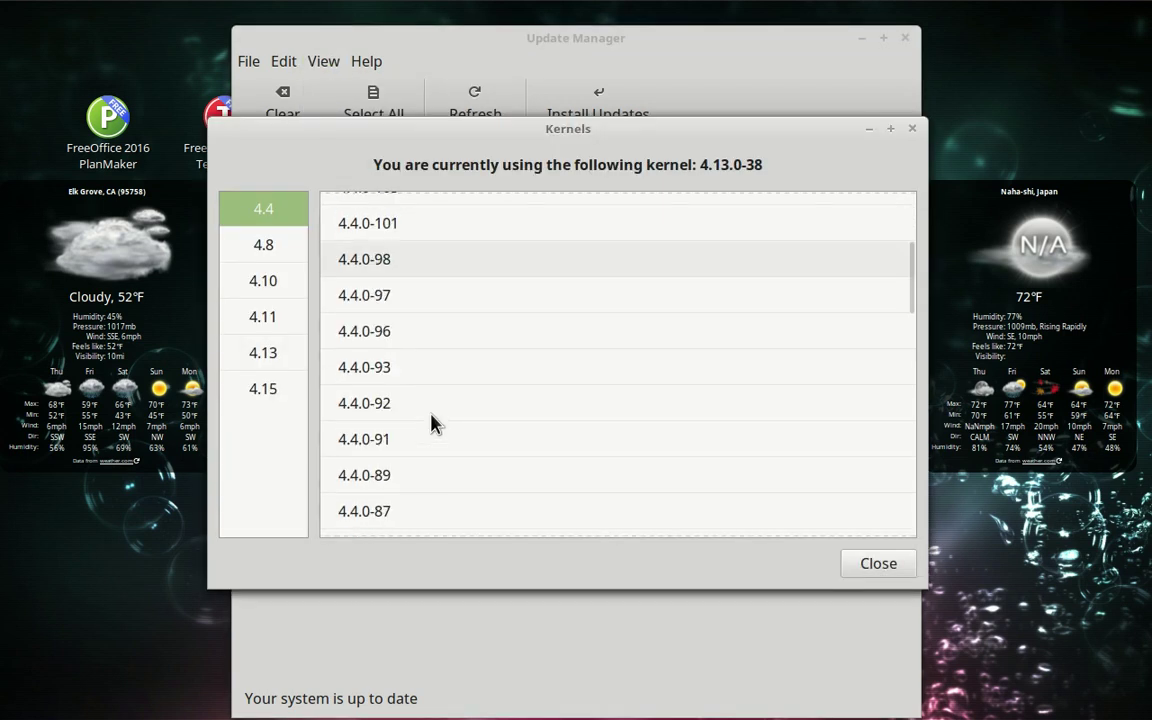
{"action": "scroll", "coordinate": [432, 420], "scroll_direction": "down", "scroll_amount": 6}
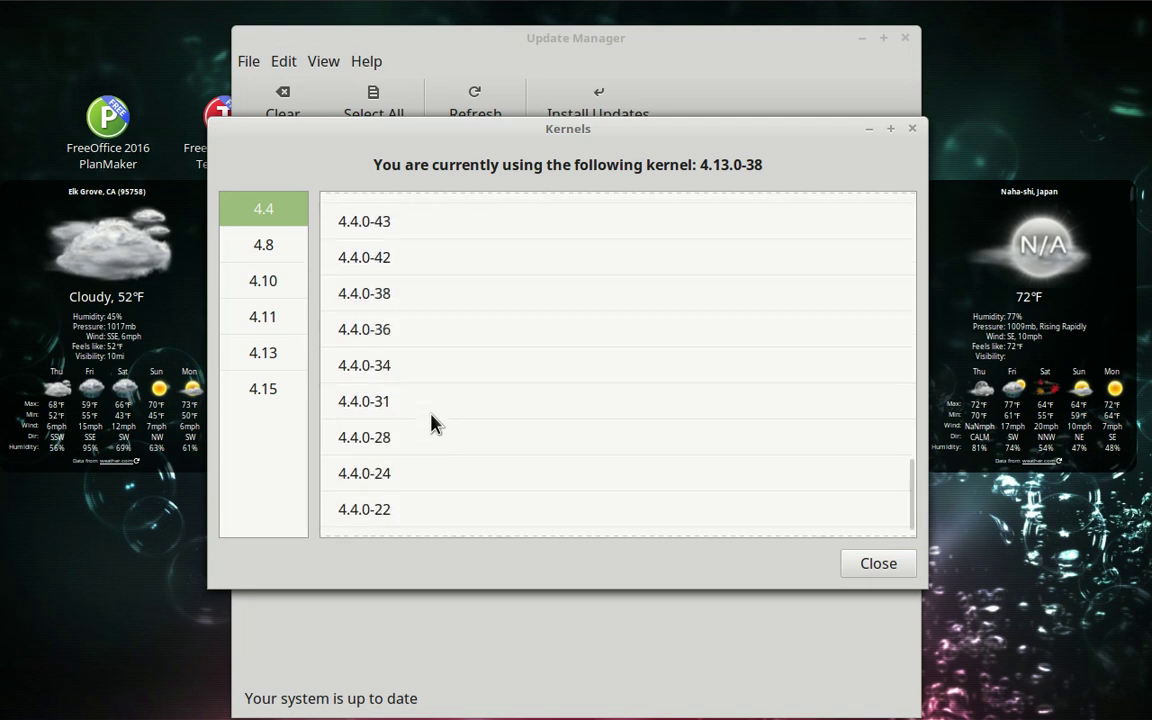
{"action": "left_click", "coordinate": [265, 247]}
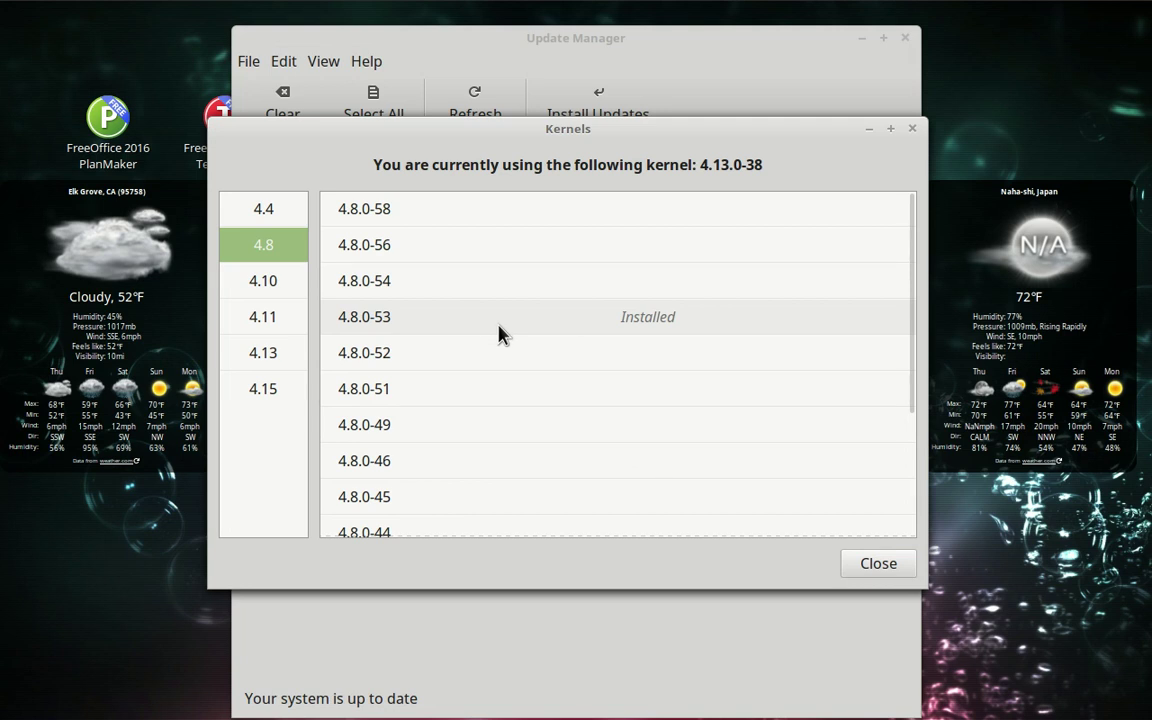
{"action": "left_click", "coordinate": [263, 283]}
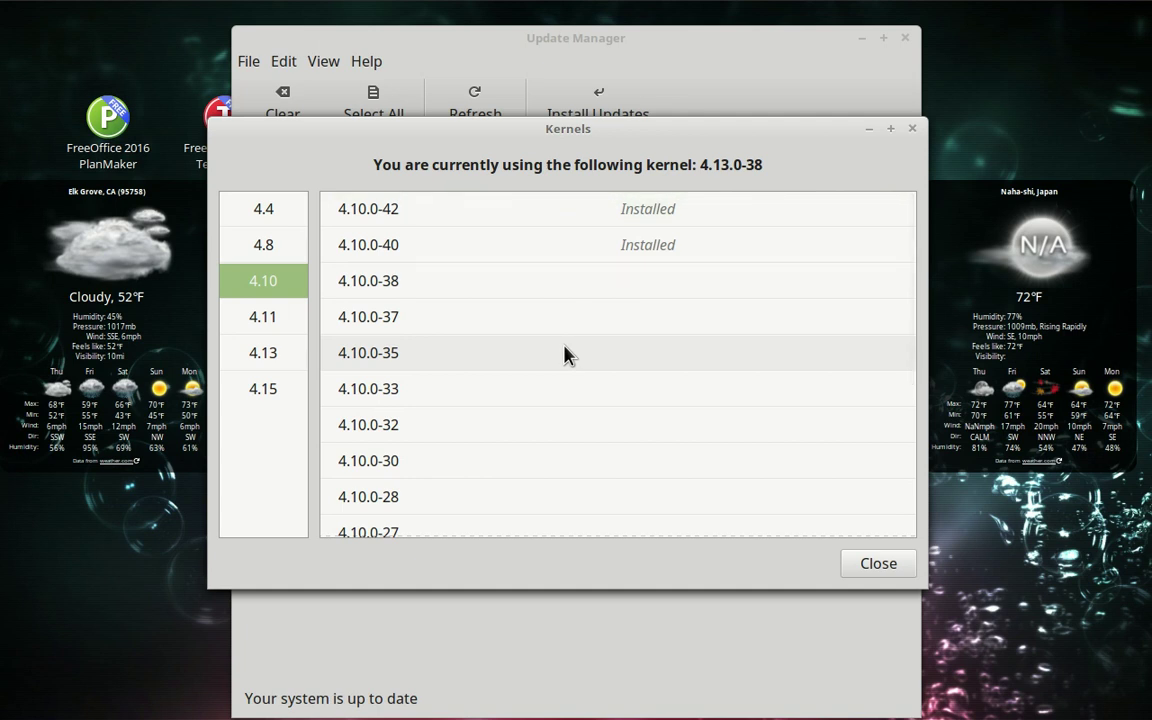
Remove kernel 4.10.0-40, confirming with Yes and authenticating with the account password
{"action": "left_click", "coordinate": [388, 245]}
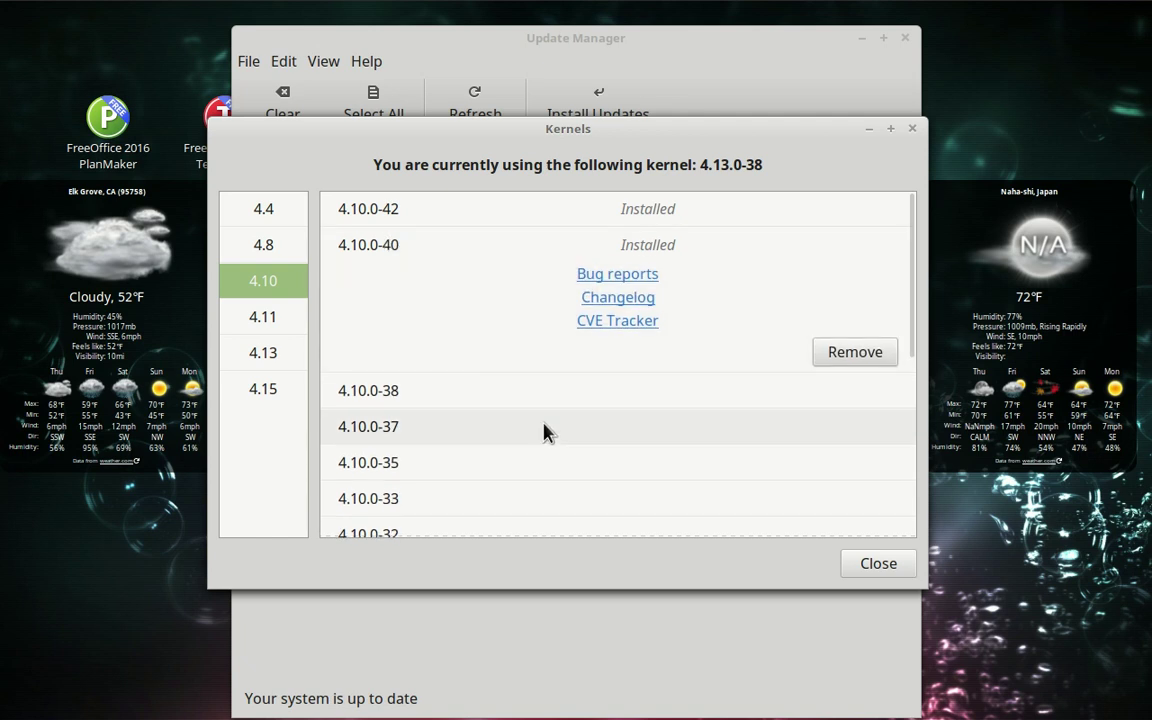
{"action": "left_click", "coordinate": [845, 355]}
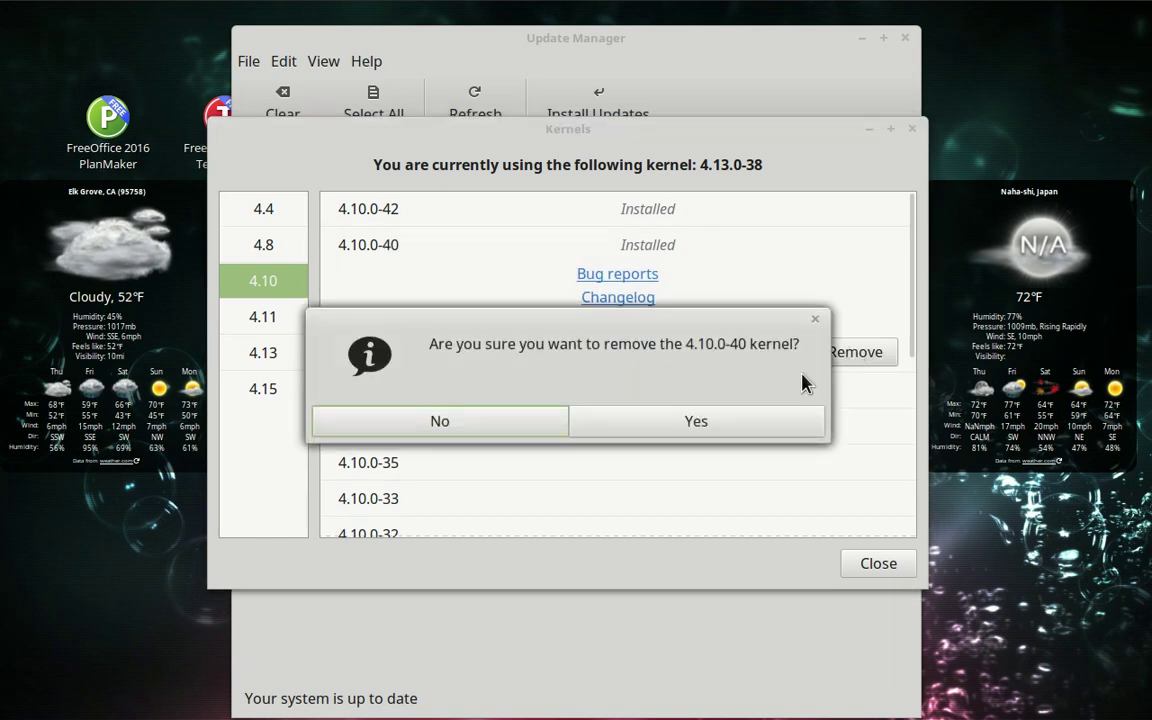
{"action": "left_click", "coordinate": [651, 422]}
{"action": "type", "text": "•••••"}
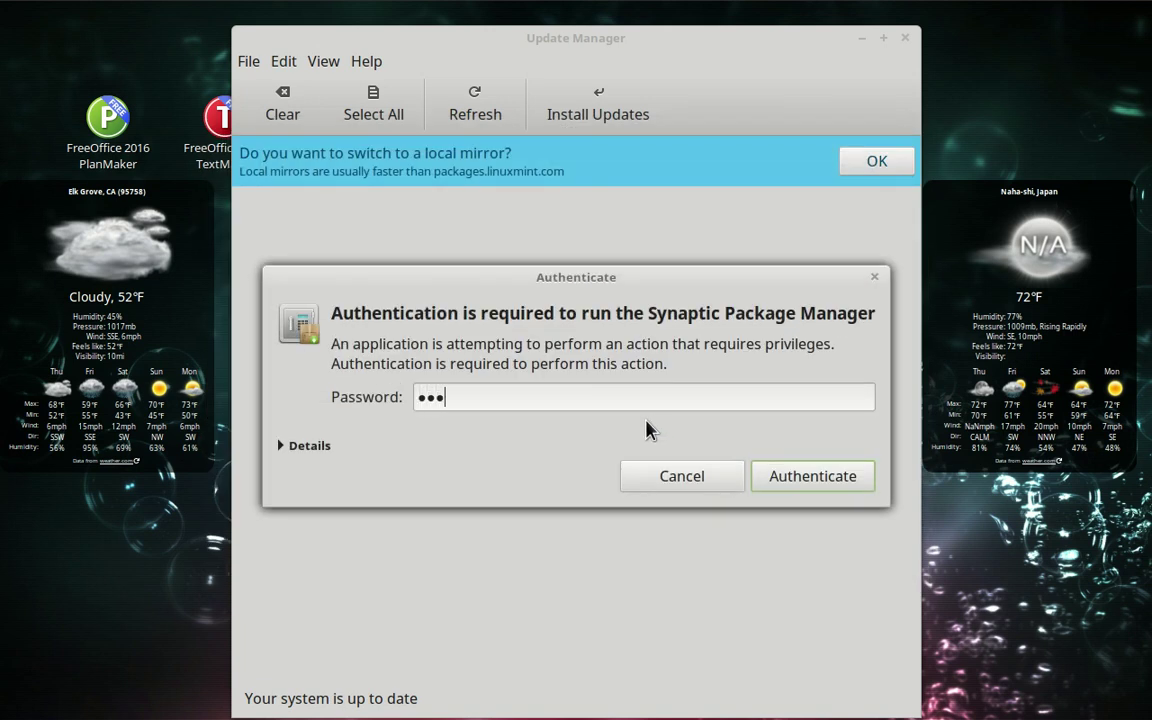
{"action": "left_click", "coordinate": [815, 487]}
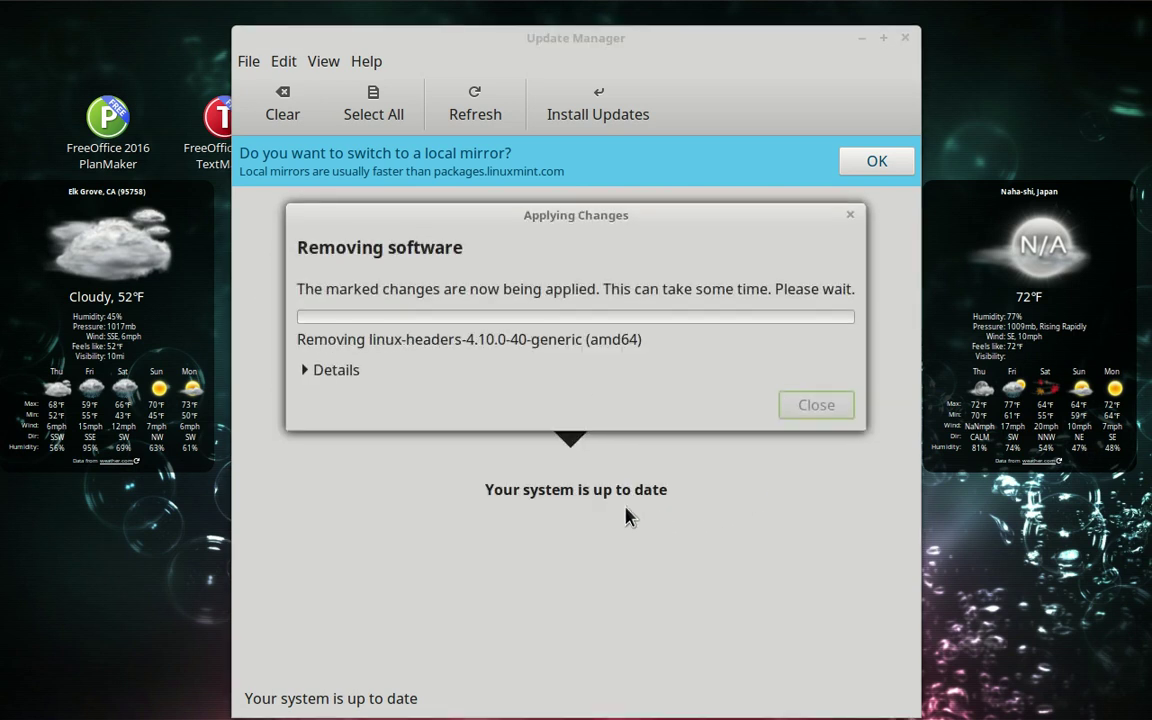
Watch the 4.10.0-40 removal details until changes are applied, then close the report
{"action": "left_click", "coordinate": [307, 370]}
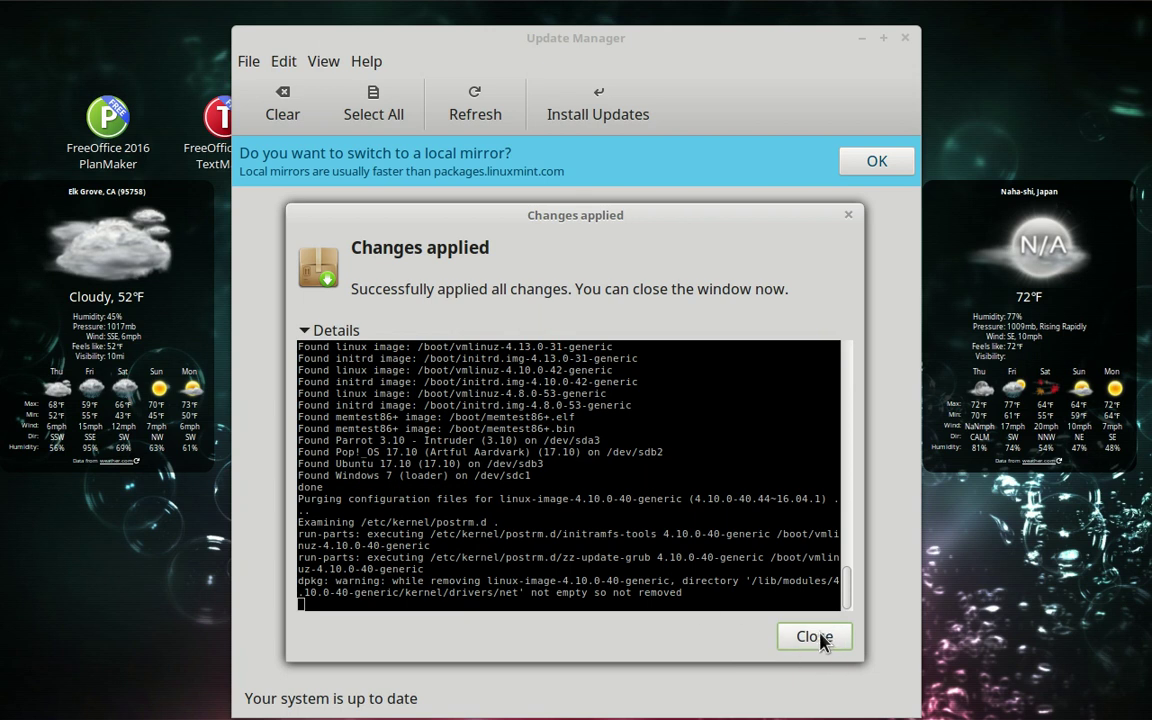
{"action": "left_click", "coordinate": [821, 640]}
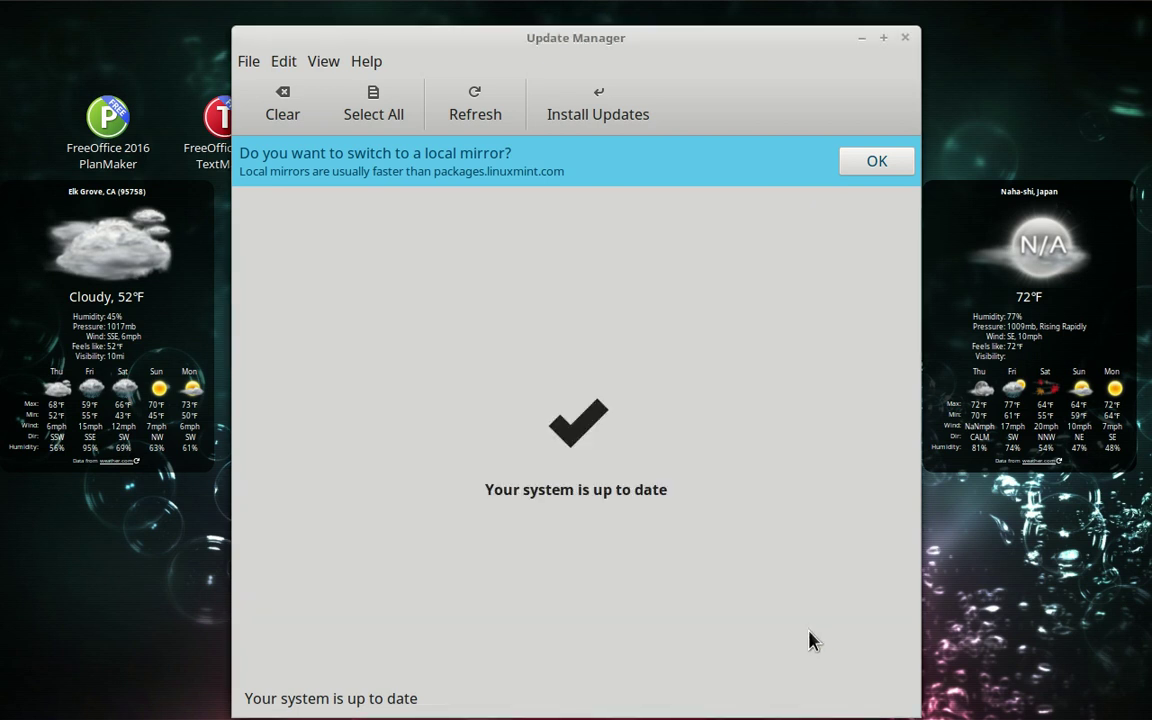
Reopen the Linux kernels list from the View menu
{"action": "left_click", "coordinate": [284, 62]}
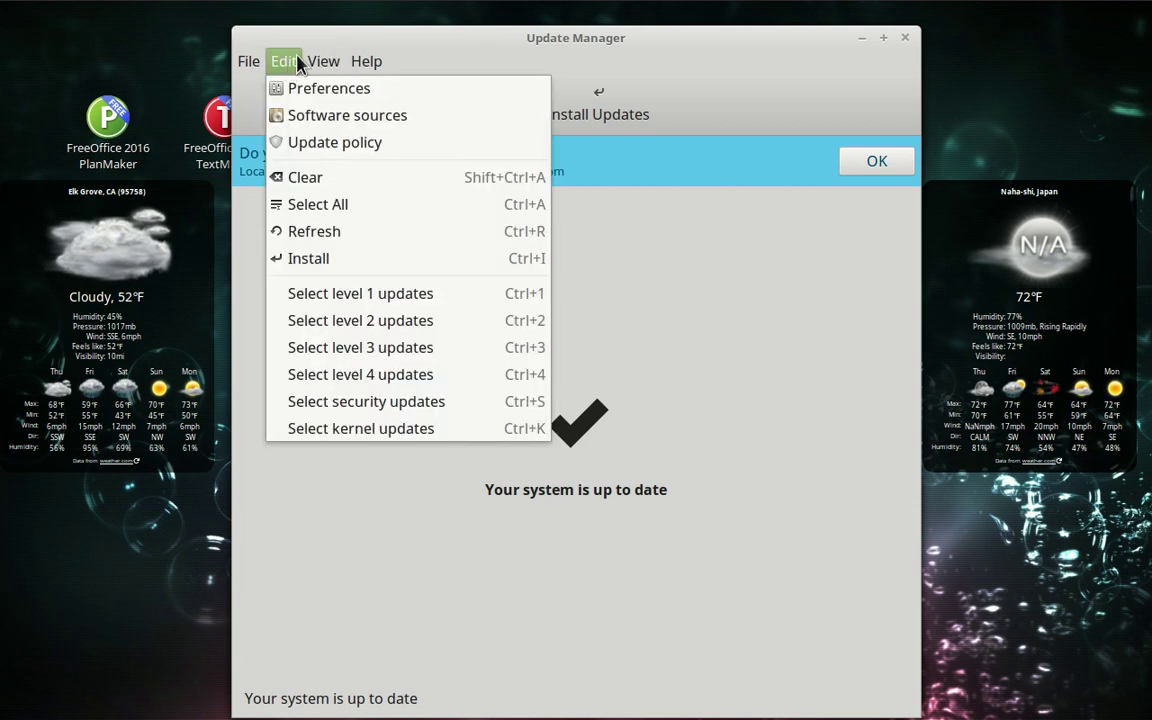
{"action": "mouse_move", "coordinate": [316, 60]}
{"action": "left_click", "coordinate": [330, 172]}
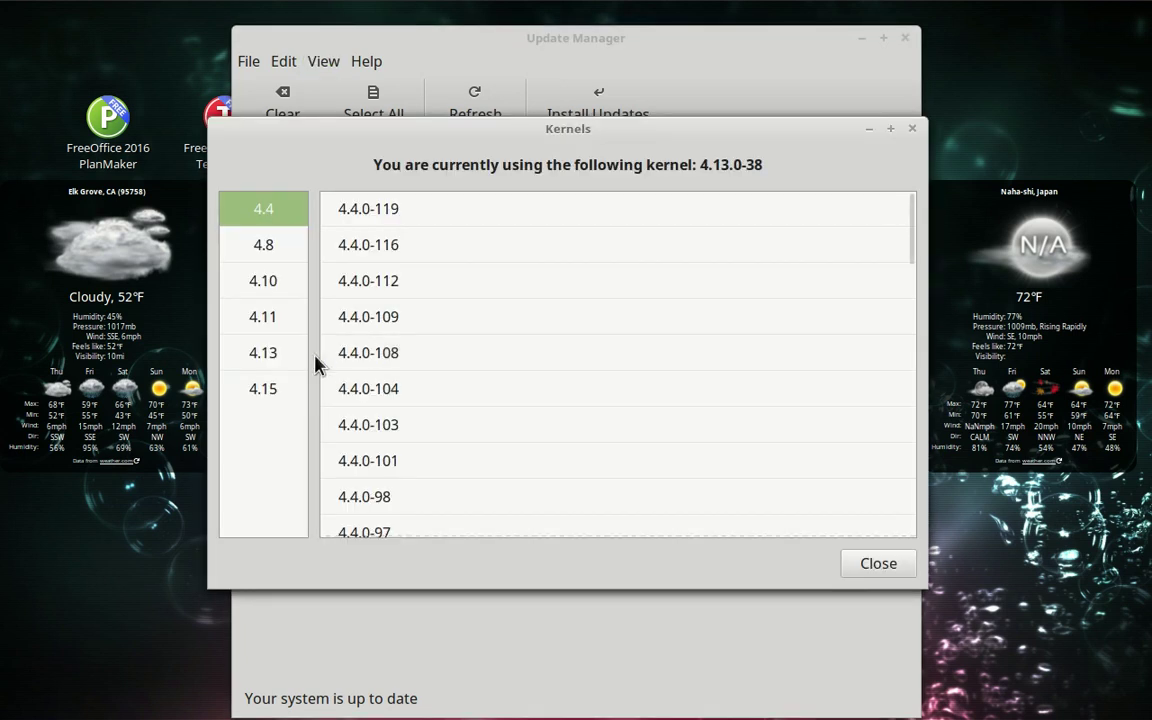
Compare the 4.11, 4.13 and 4.15 series, then expand the installed 4.13.0-31 entry
{"action": "left_click", "coordinate": [258, 319]}
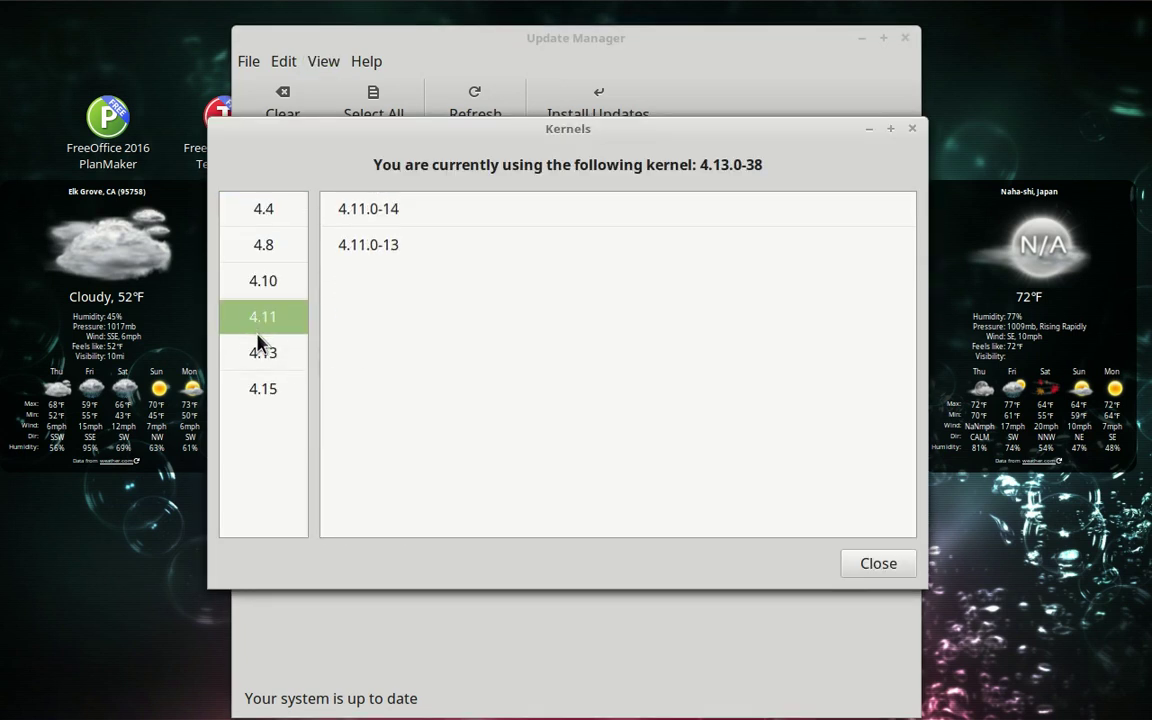
{"action": "left_click", "coordinate": [262, 354]}
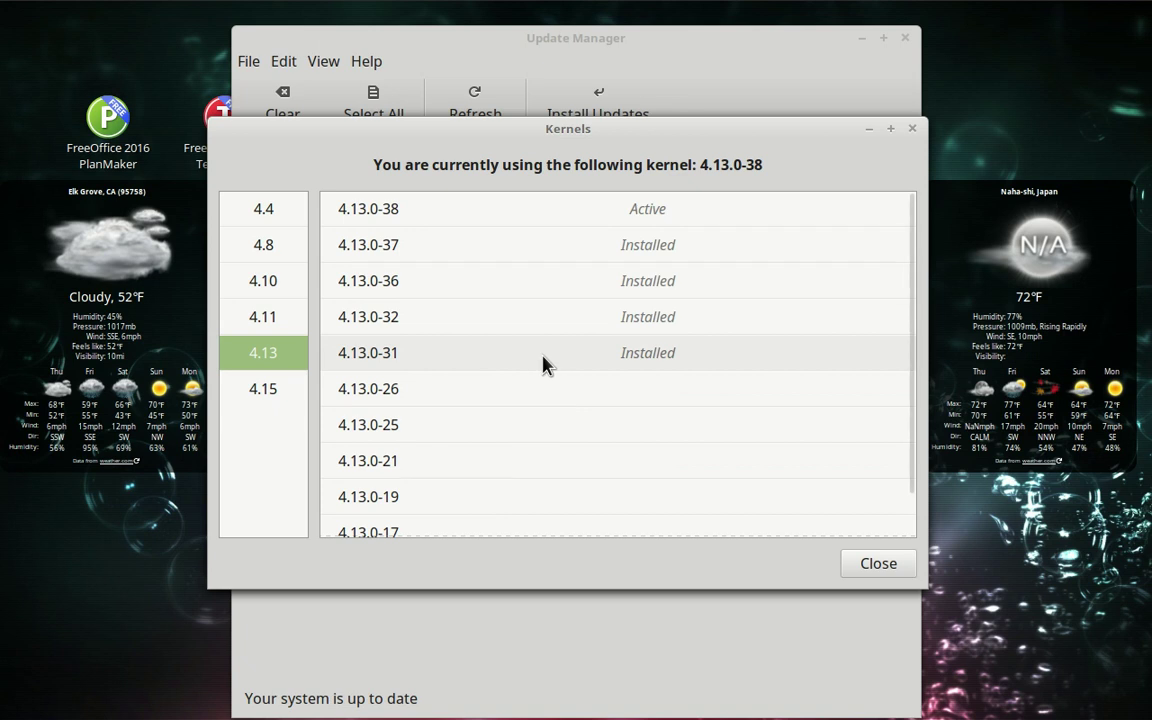
{"action": "scroll", "coordinate": [540, 365], "scroll_direction": "down", "scroll_amount": 1}
{"action": "scroll", "coordinate": [543, 363], "scroll_direction": "up", "scroll_amount": 1}
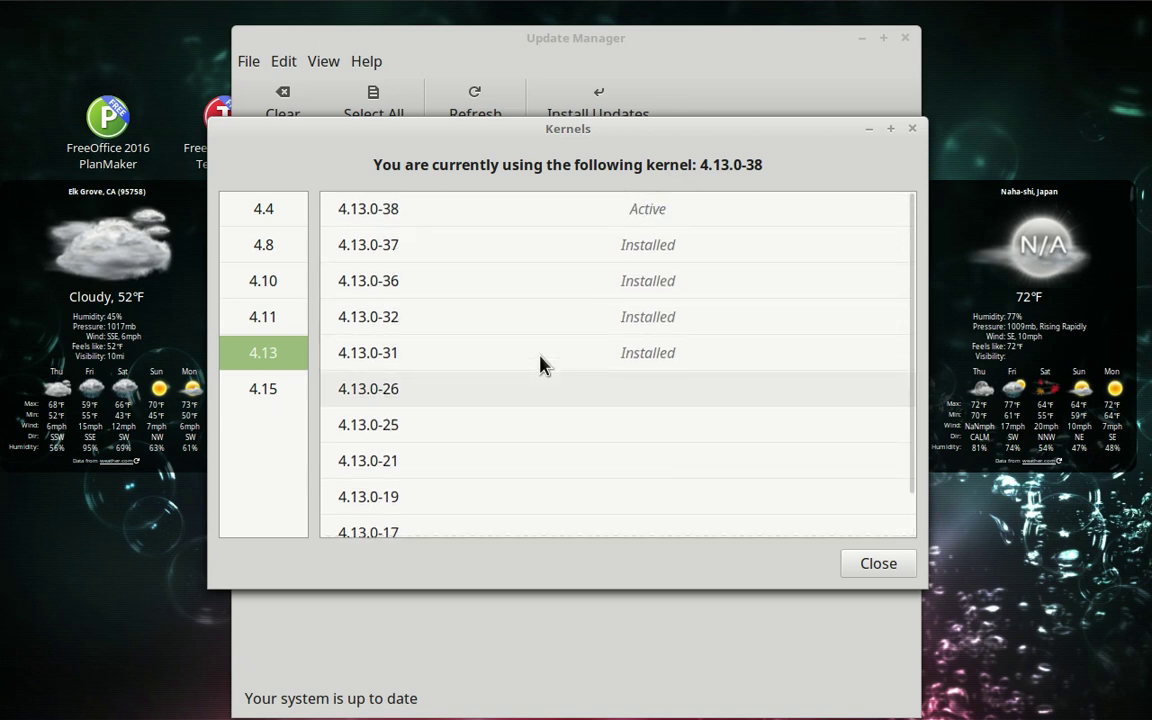
{"action": "left_click", "coordinate": [251, 396]}
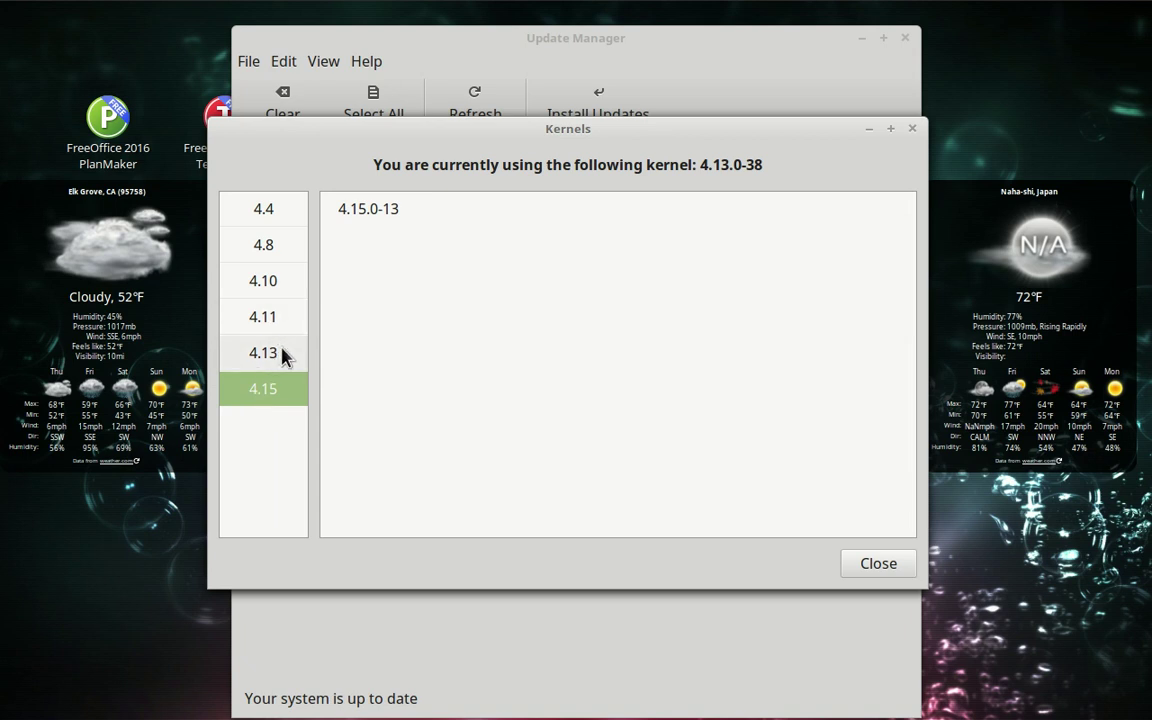
{"action": "left_click", "coordinate": [283, 355]}
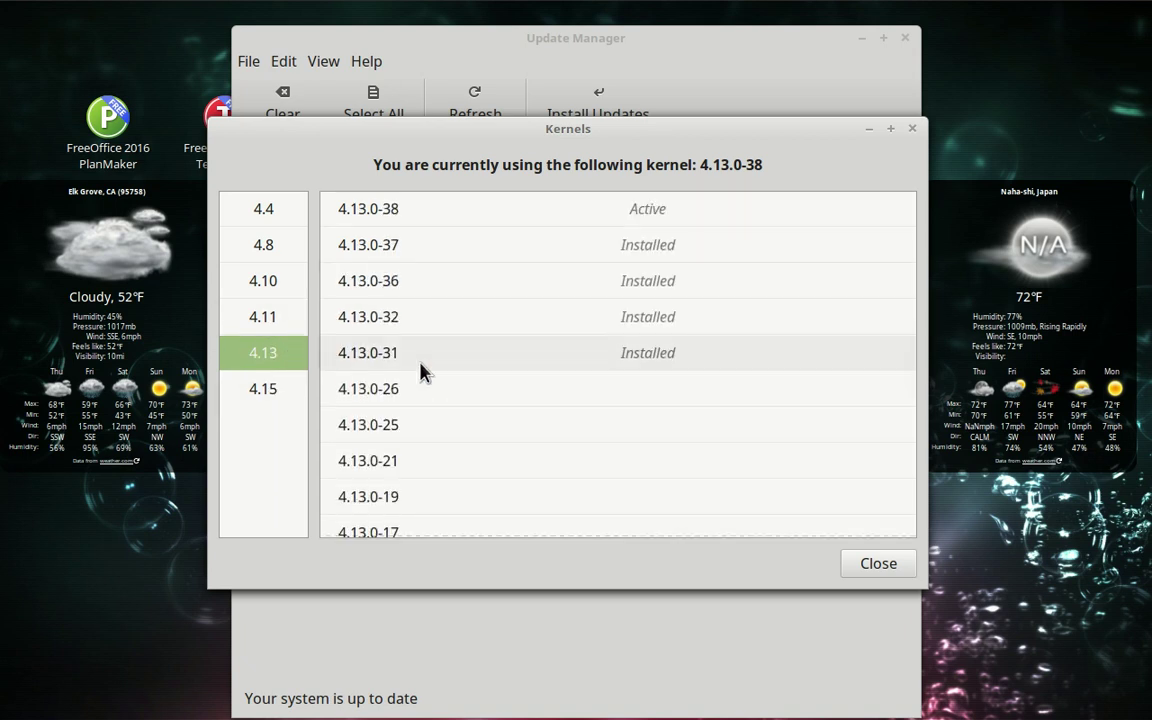
{"action": "left_click", "coordinate": [648, 357]}
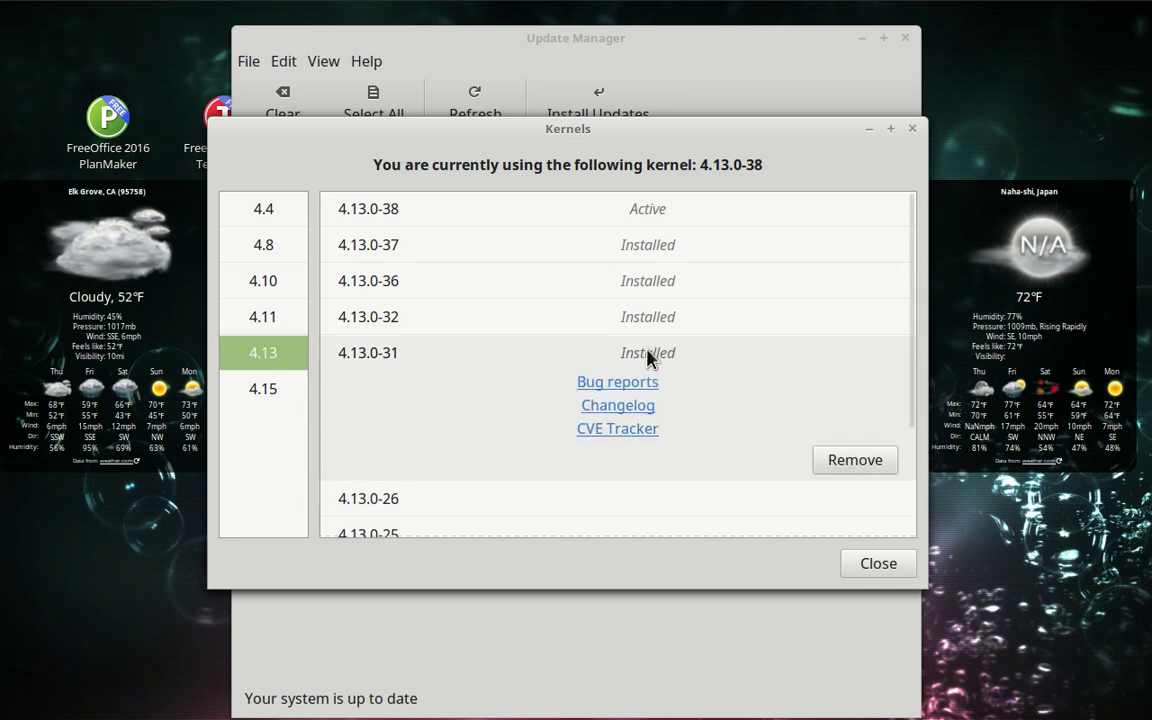
Remove kernel 4.13.0-31, answering Yes and authenticating with the account password
{"action": "left_click", "coordinate": [845, 465]}
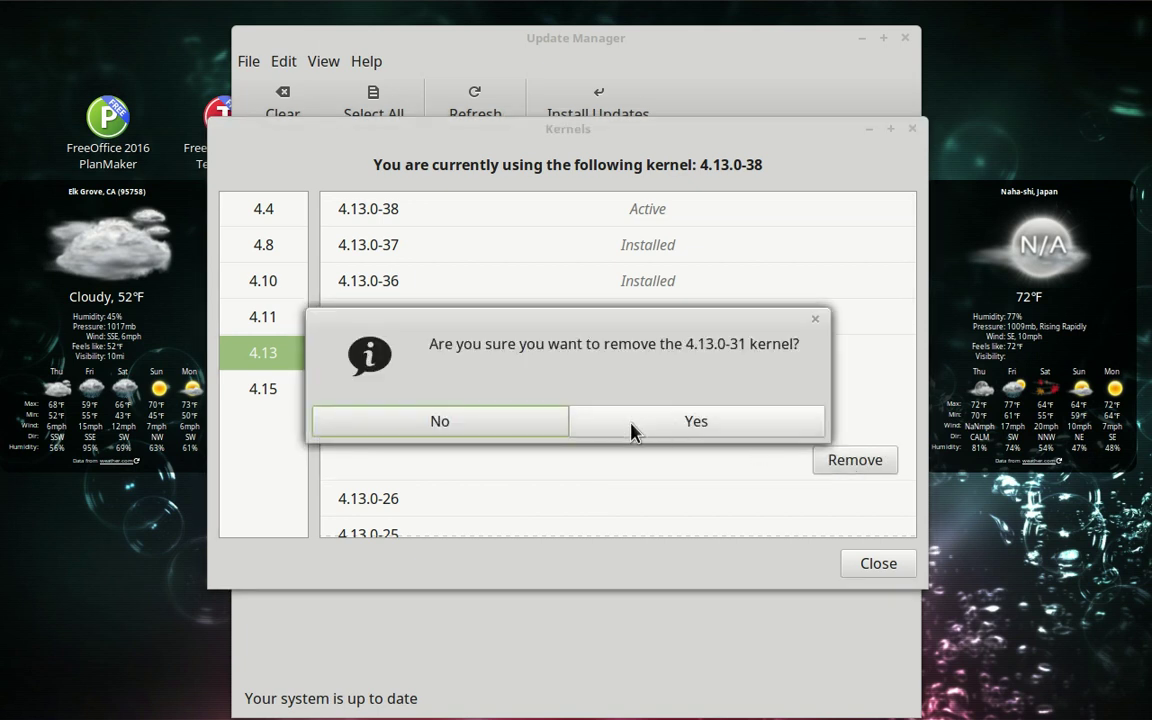
{"action": "left_click", "coordinate": [632, 430]}
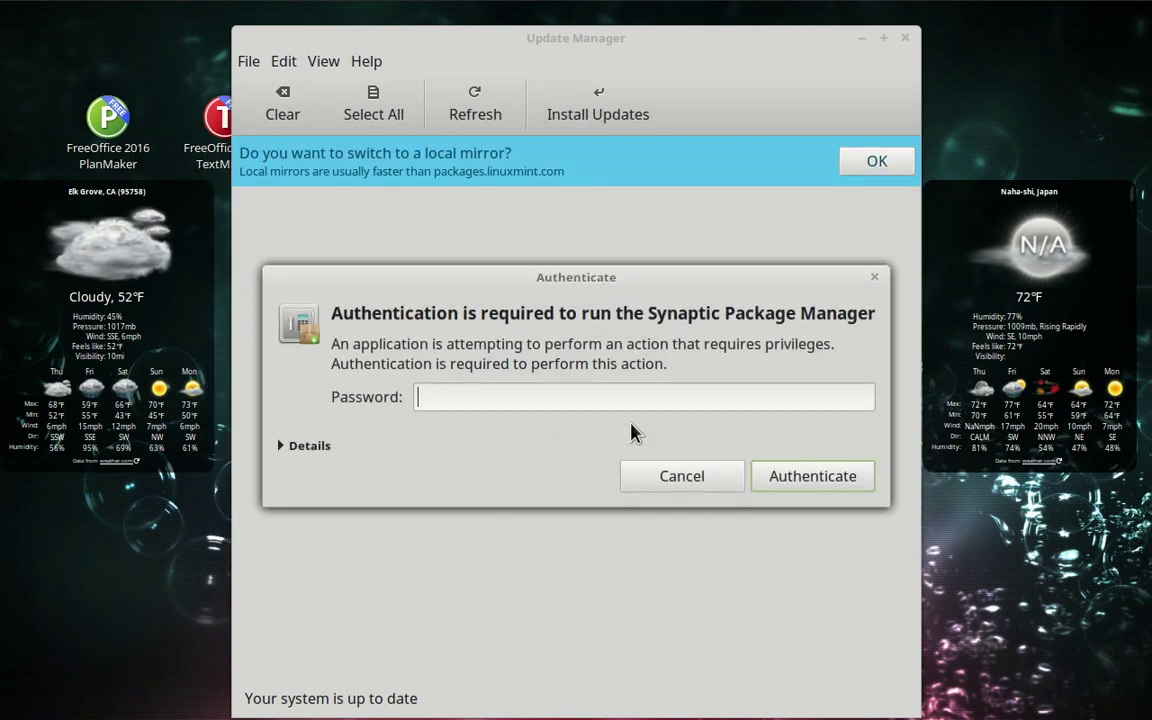
{"action": "type", "text": "*****"}
{"action": "left_click", "coordinate": [800, 480]}
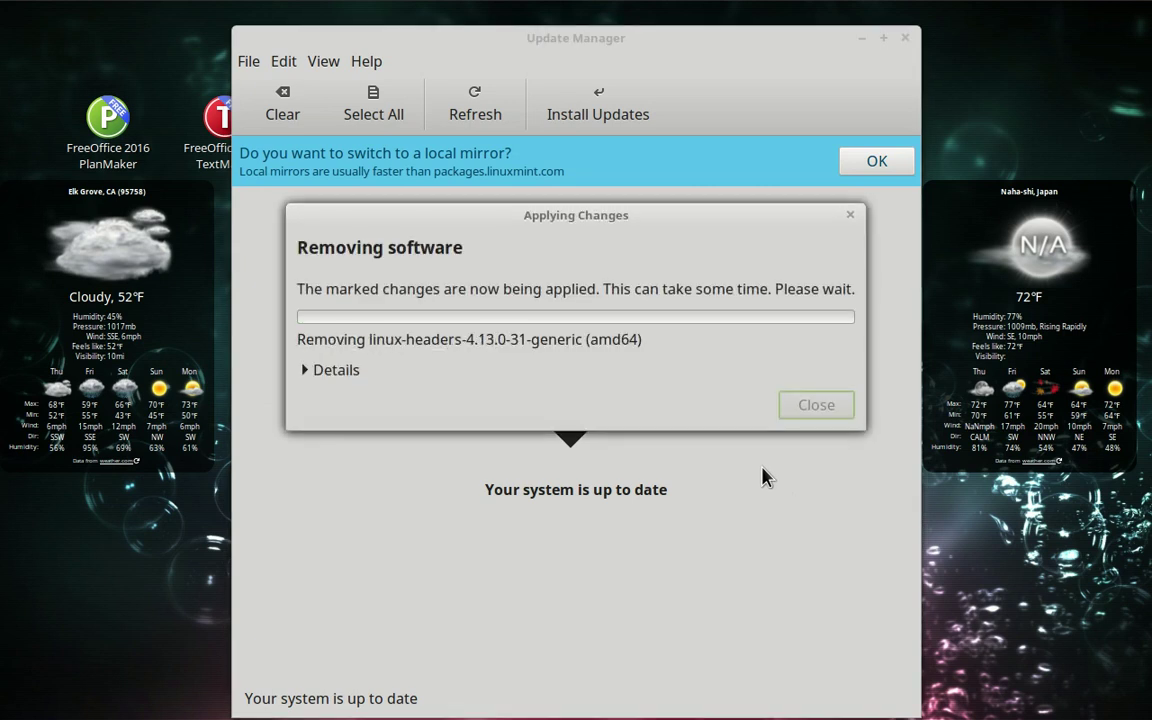
Follow the 4.13.0-31 removal output and close the Changes applied report
{"action": "left_click", "coordinate": [308, 372]}
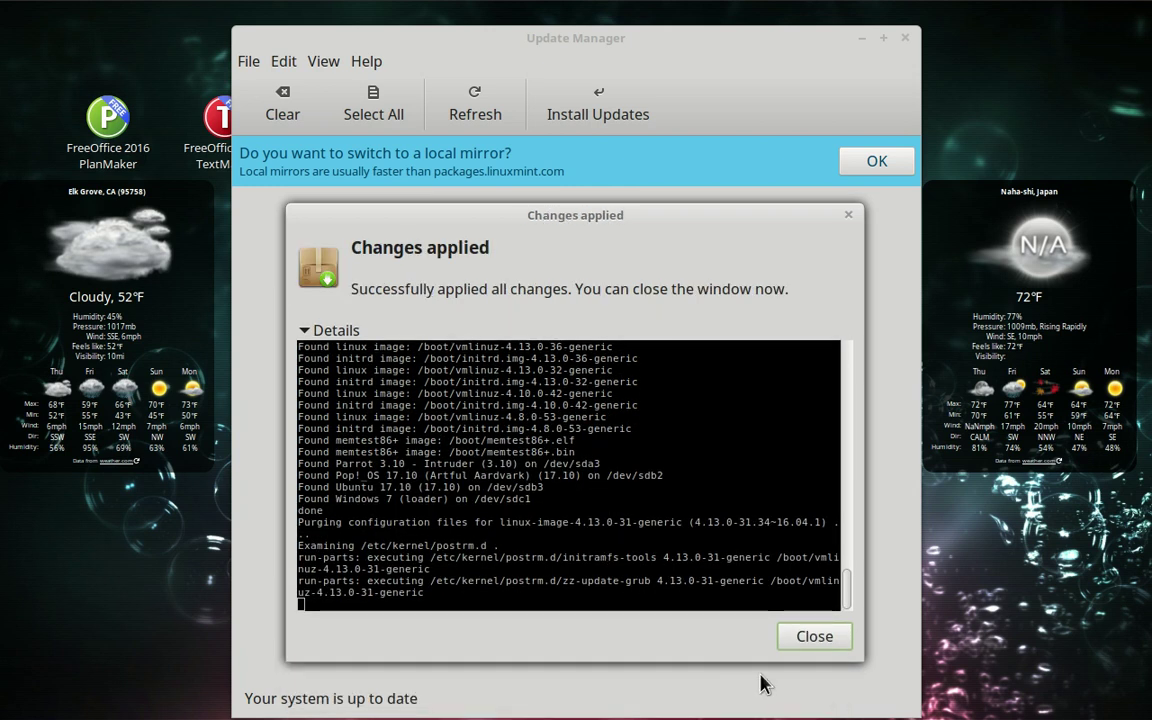
{"action": "left_click", "coordinate": [805, 638]}
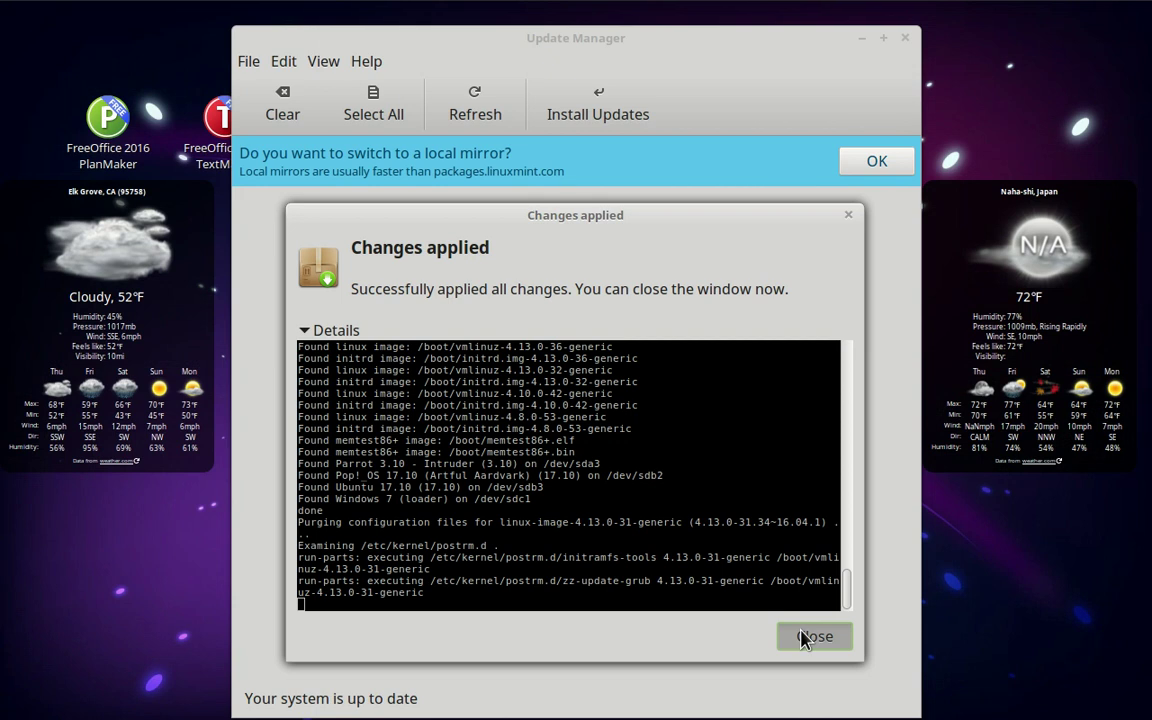
{"action": "left_click", "coordinate": [805, 637]}
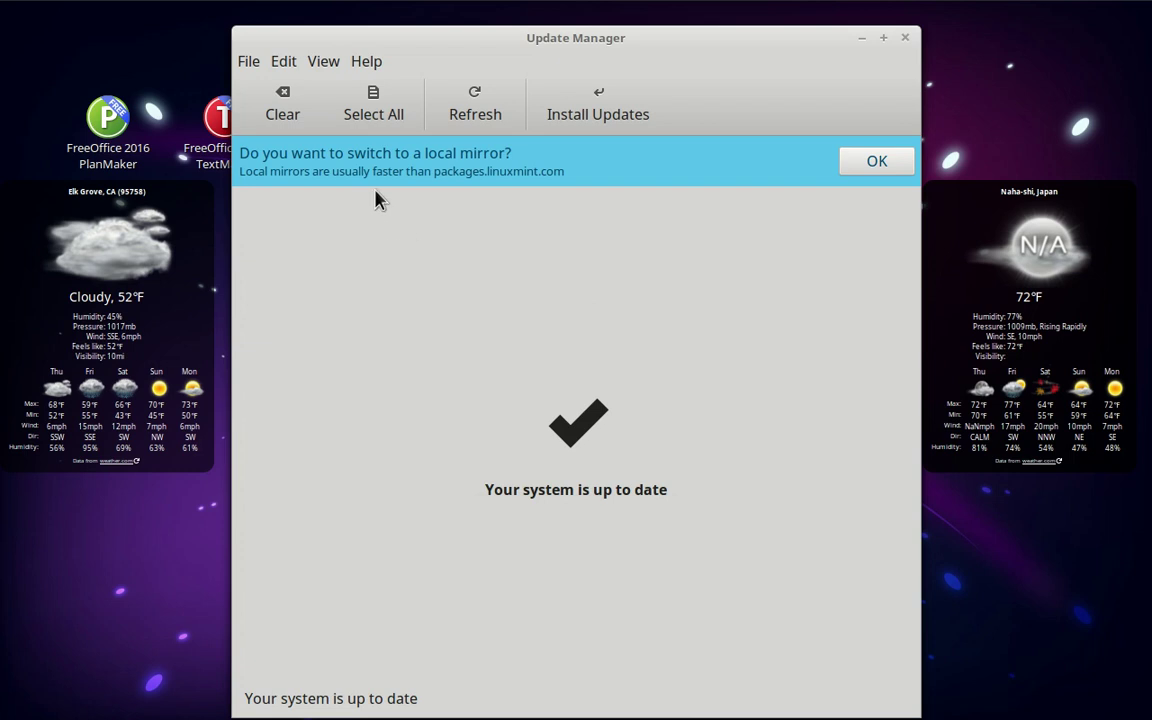
Reopen View > Linux kernels on the 4.13 series and expand the 4.13.0-37 entry
{"action": "left_click", "coordinate": [318, 64]}
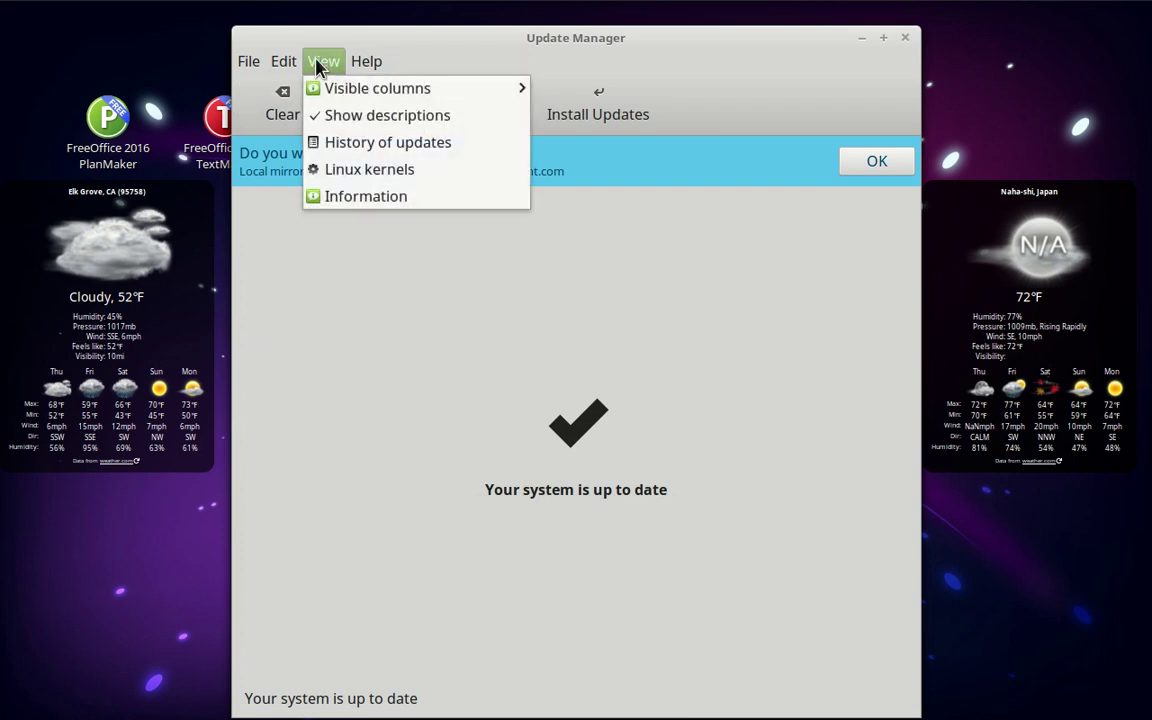
{"action": "left_click", "coordinate": [349, 174]}
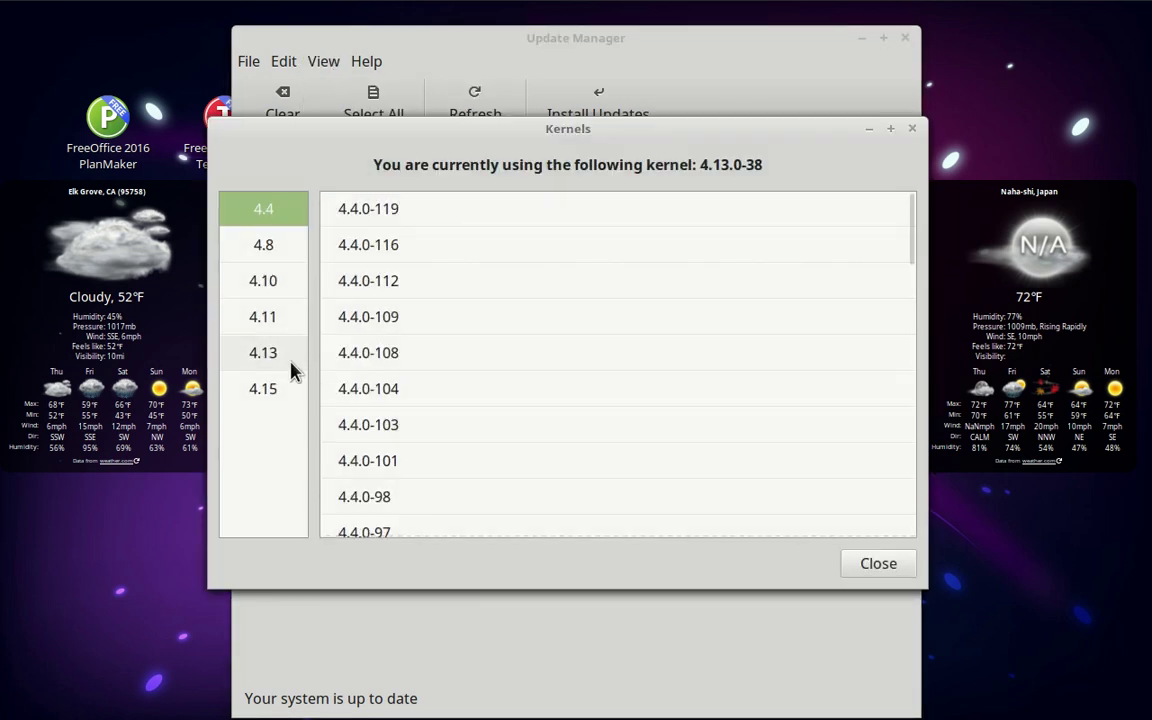
{"action": "left_click", "coordinate": [276, 362]}
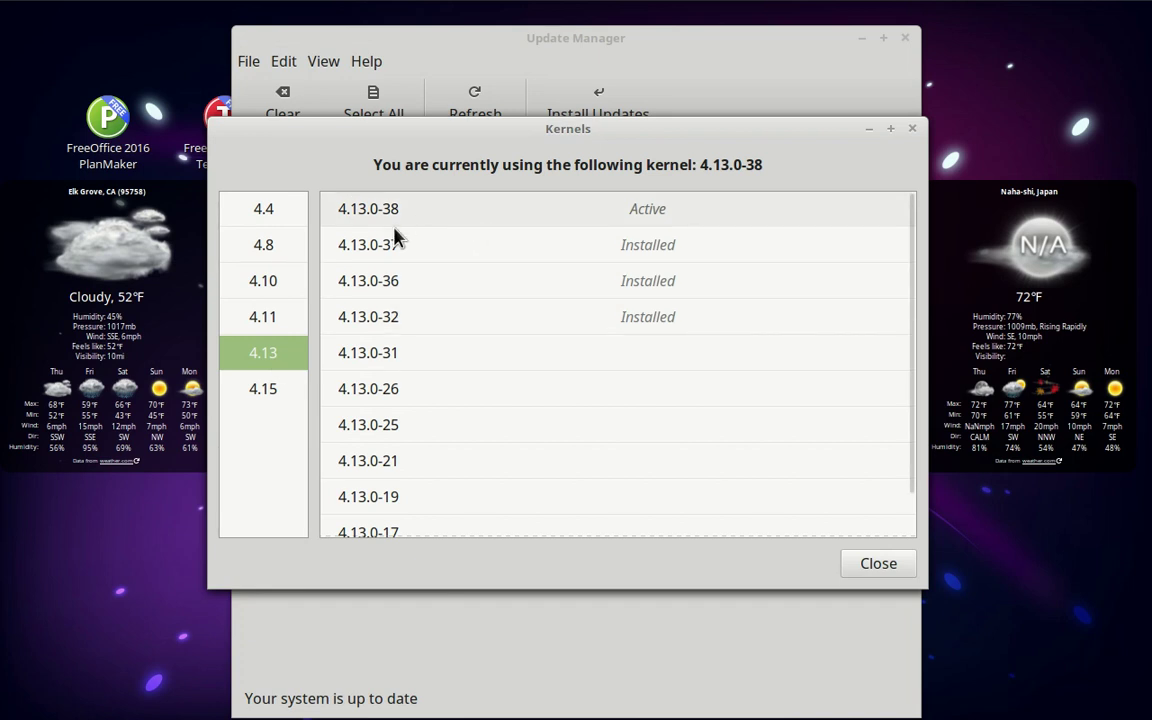
{"action": "left_click", "coordinate": [373, 248]}
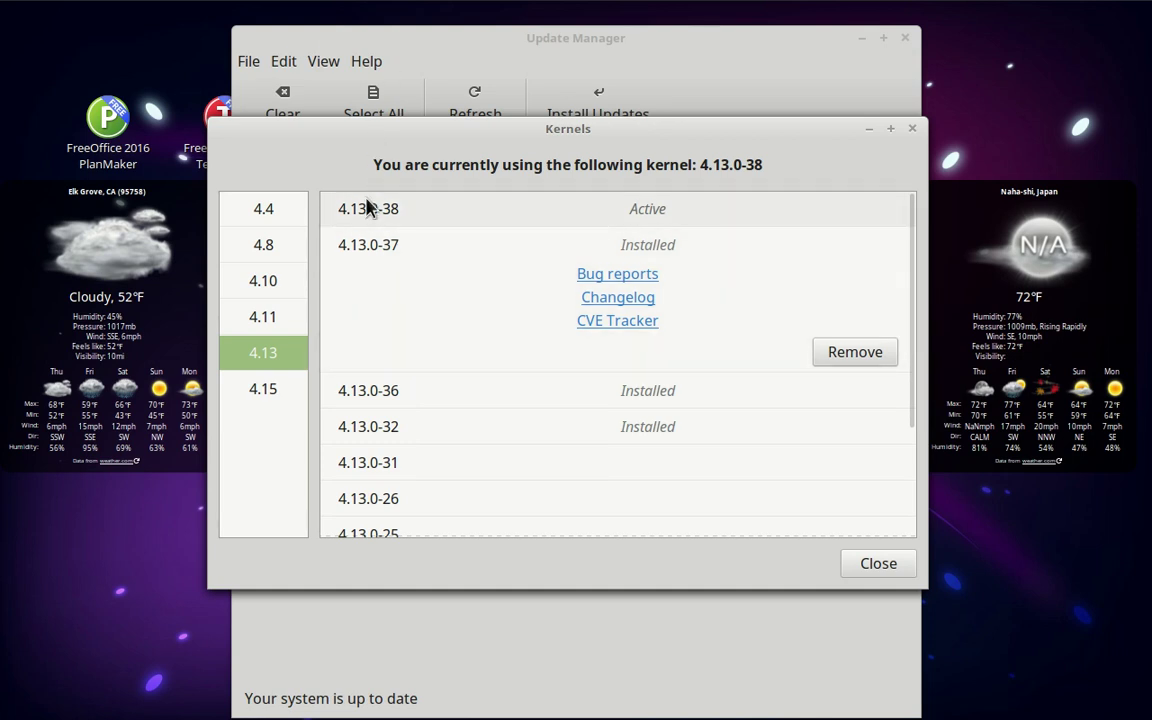
Confirm the active 4.13.0-38 kernel's Remove button is greyed out, then close the Kernels window
{"action": "left_click", "coordinate": [368, 212]}
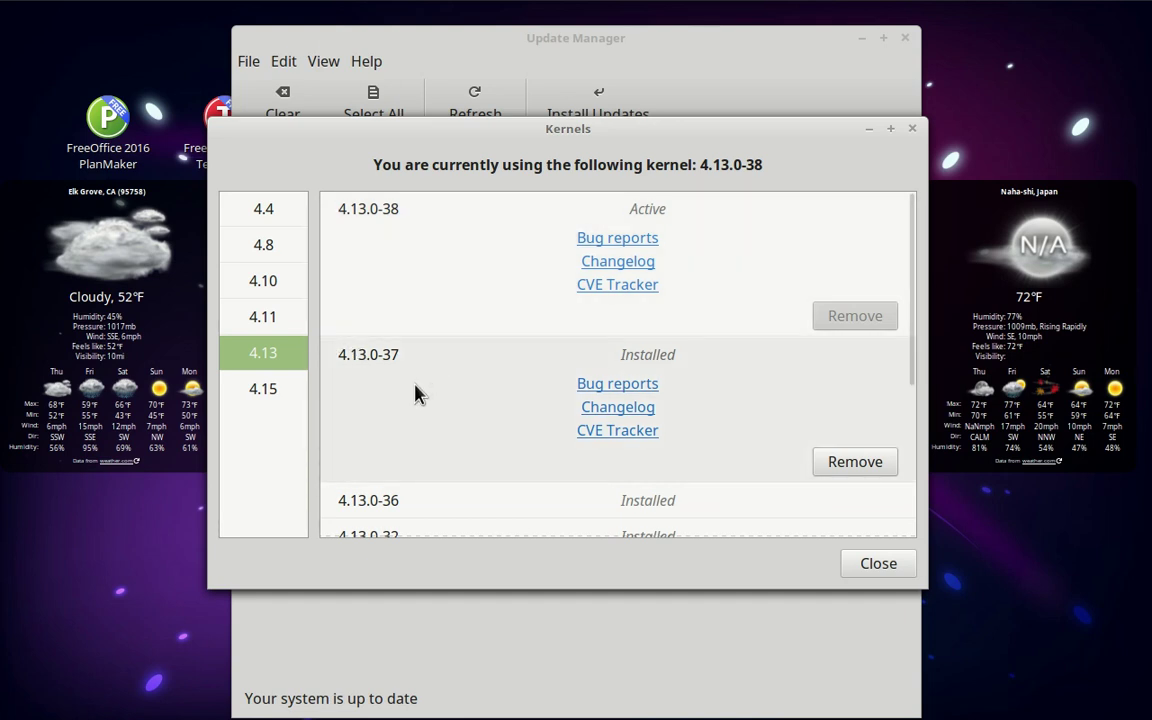
{"action": "left_click", "coordinate": [868, 574]}
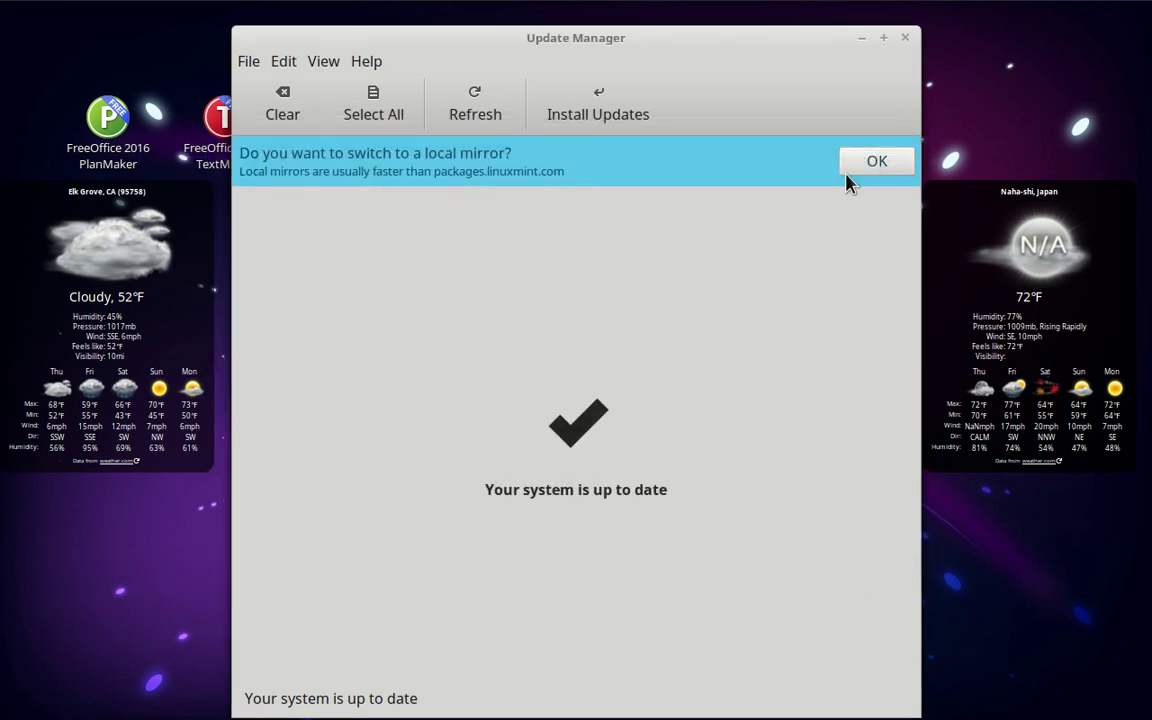
{"action": "mouse_move", "coordinate": [879, 8]}
{"action": "left_click", "coordinate": [926, 16]}
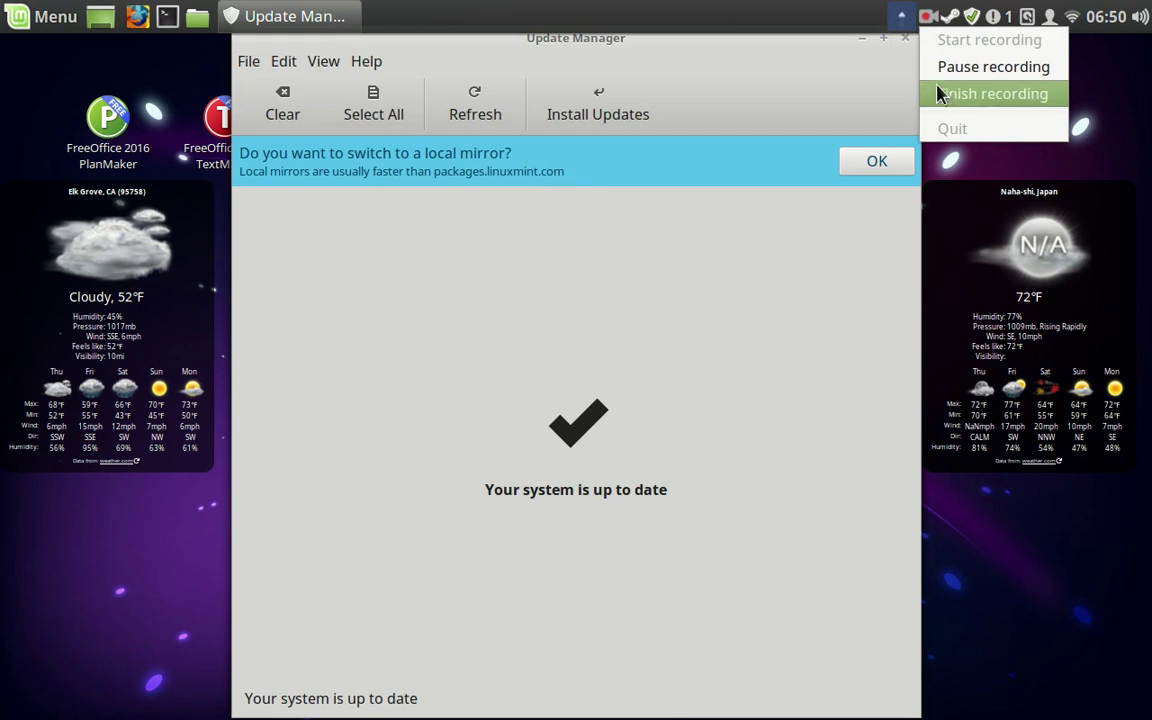